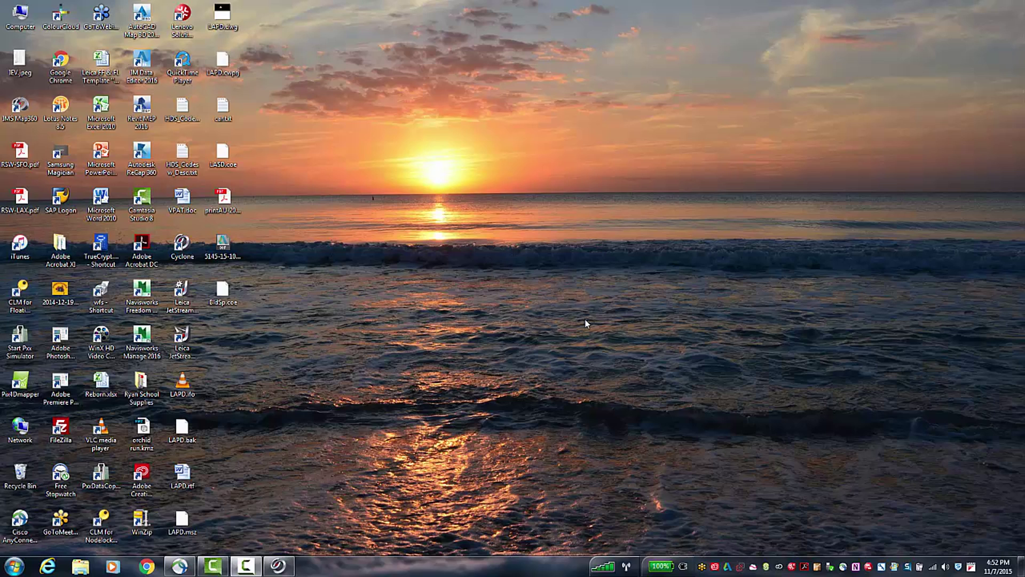
# Step: Open a file browser on the Seagate Backup Plus Drive and browse Cyclone-Databases > iStar Testing > Data
pyautogui.press('super+2')
pyautogui.scroll(-1, 160, 229)
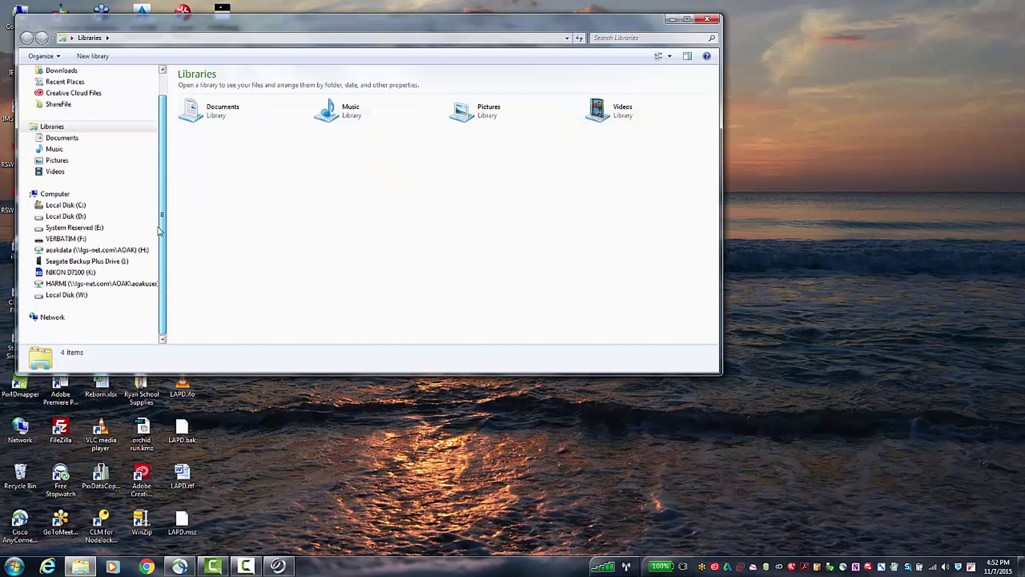
pyautogui.click(86, 260)
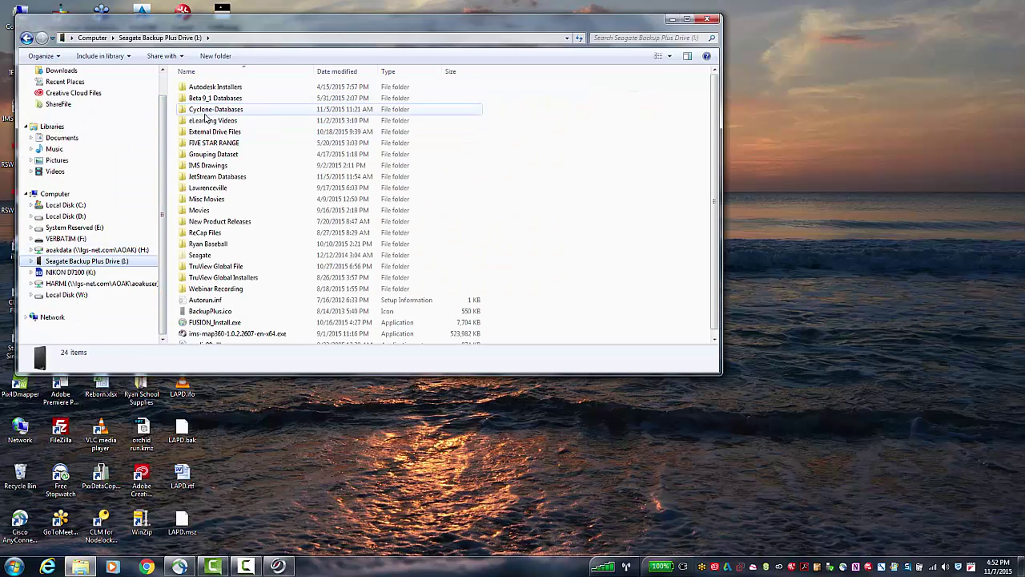
pyautogui.doubleClick(207, 108)
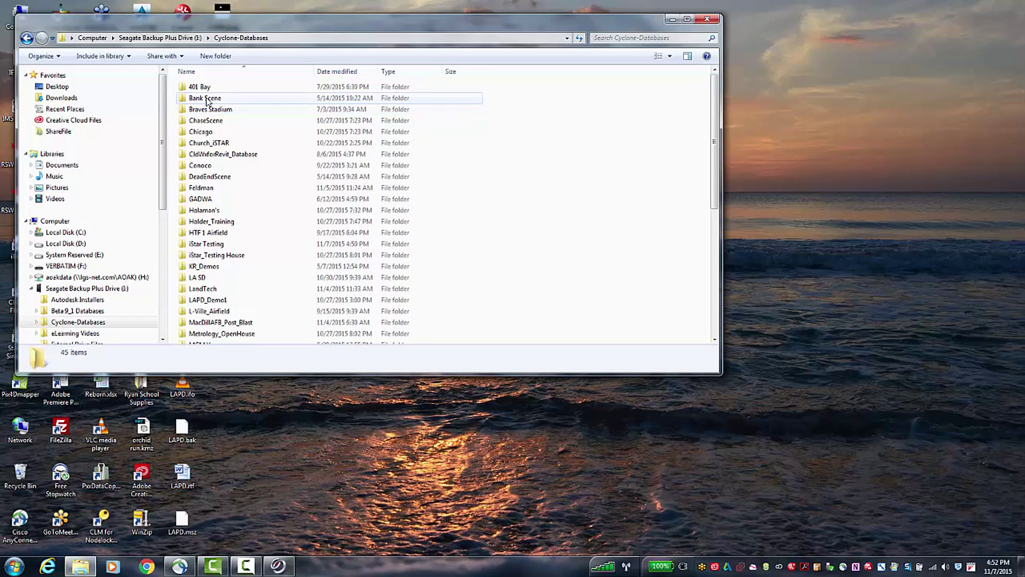
pyautogui.doubleClick(204, 245)
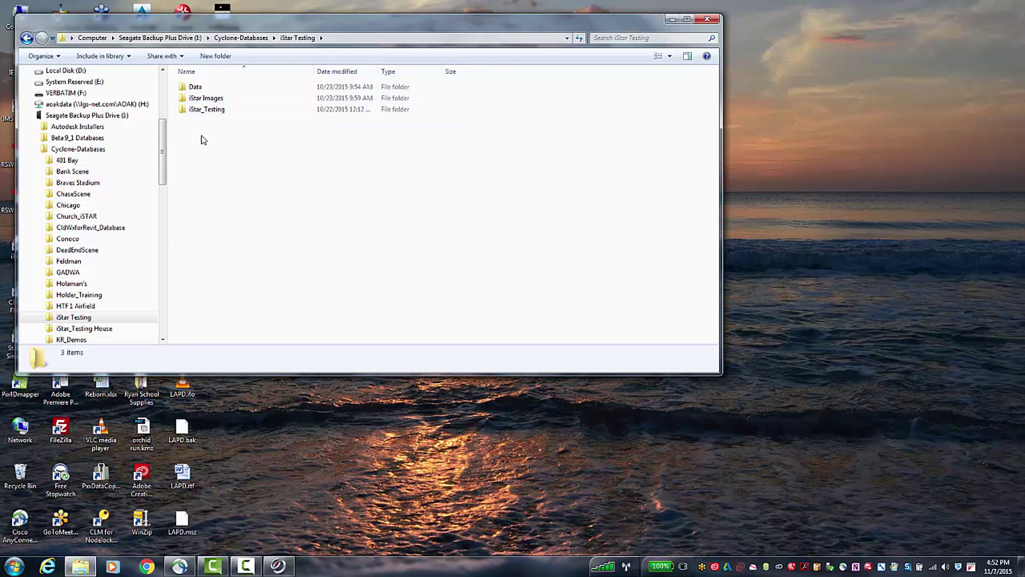
pyautogui.doubleClick(191, 89)
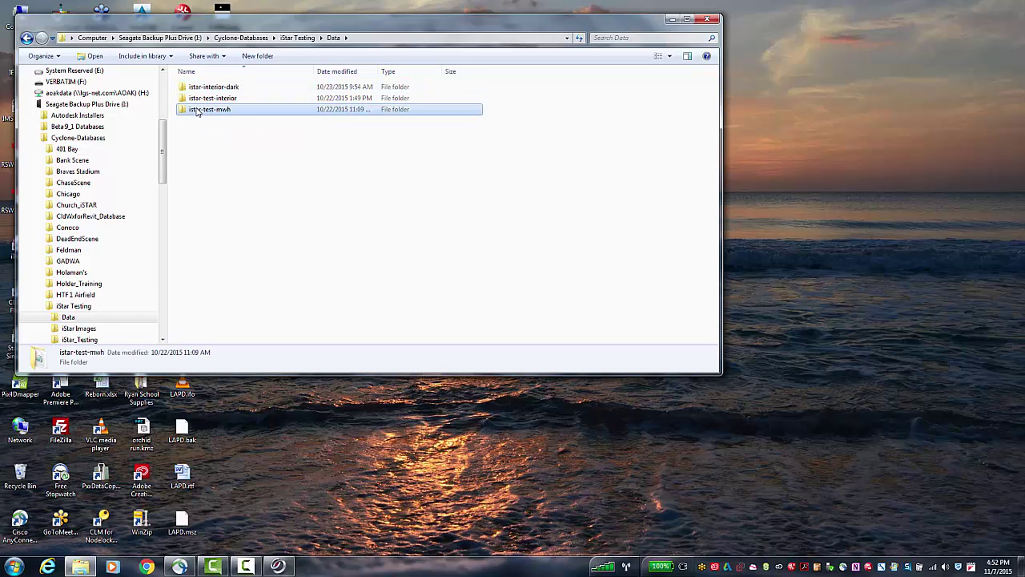
pyautogui.doubleClick(257, 109)
pyautogui.press('BackSpace')
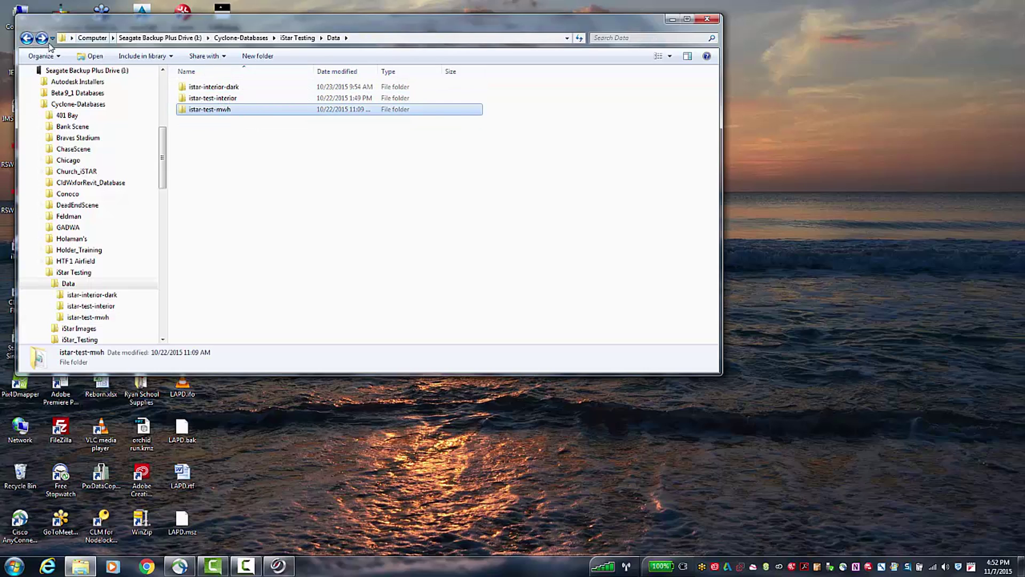
# Step: Inspect the dated capture folders inside iStar Images > iSTAR, then return to iStar Images
pyautogui.doubleClick(205, 98)
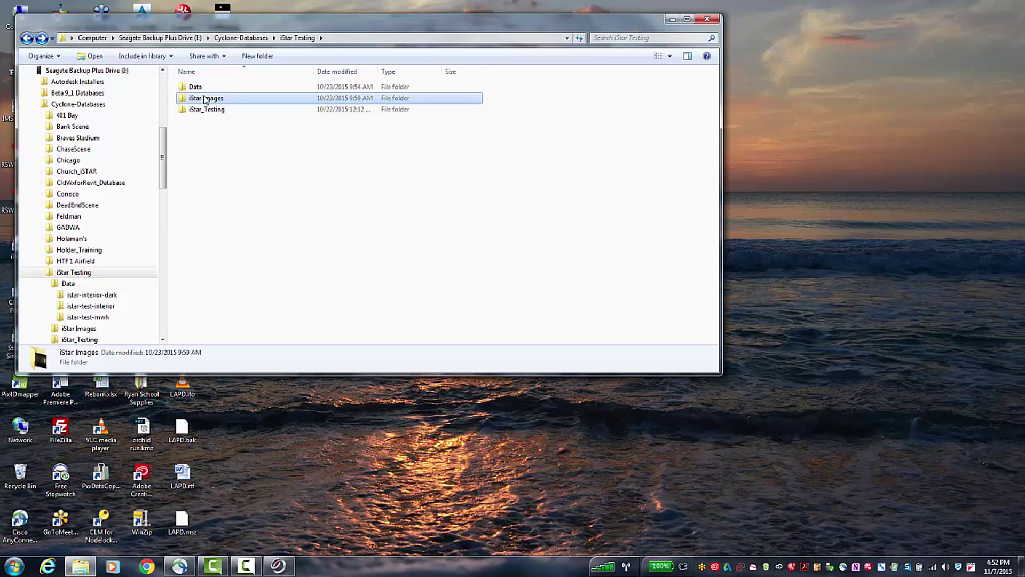
pyautogui.doubleClick(205, 99)
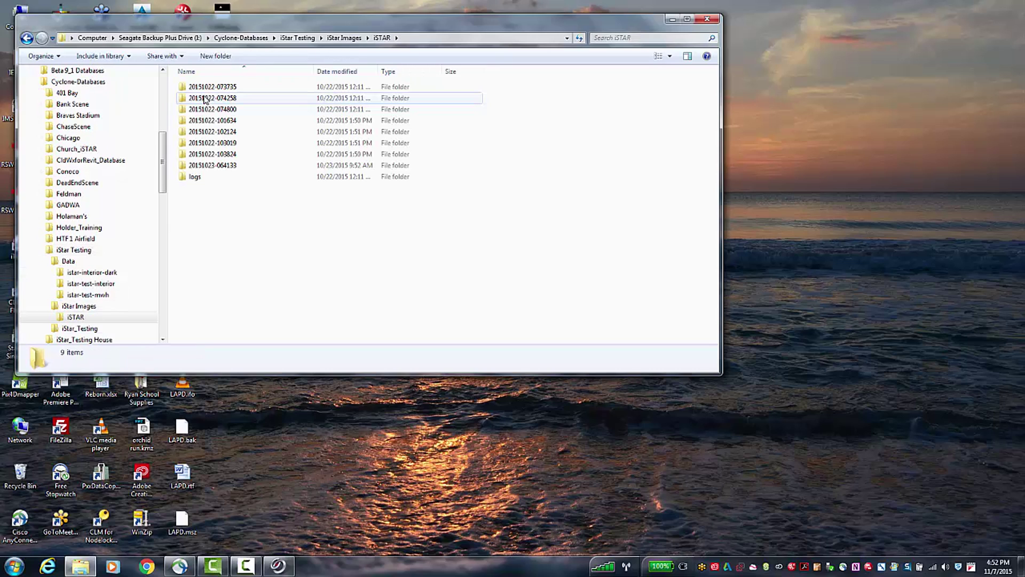
pyautogui.click(221, 89)
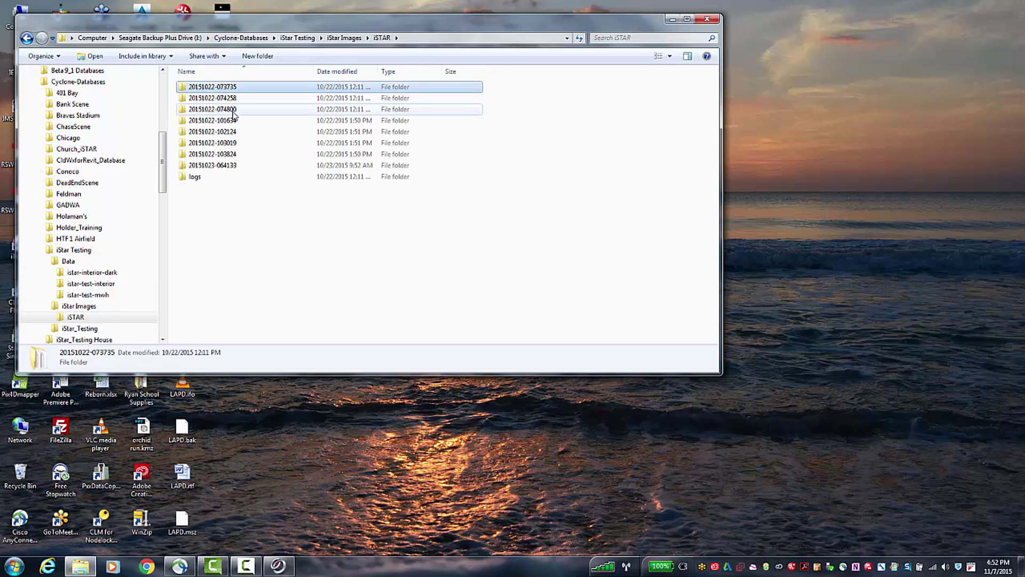
pyautogui.keyDown('shift'); pyautogui.click(232, 111); pyautogui.keyUp('shift')
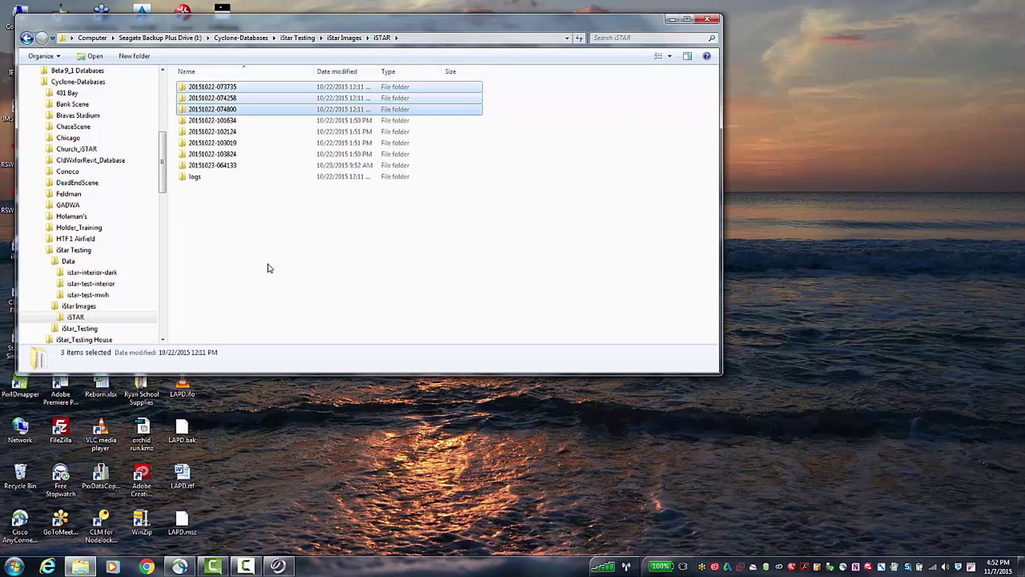
pyautogui.click(27, 38)
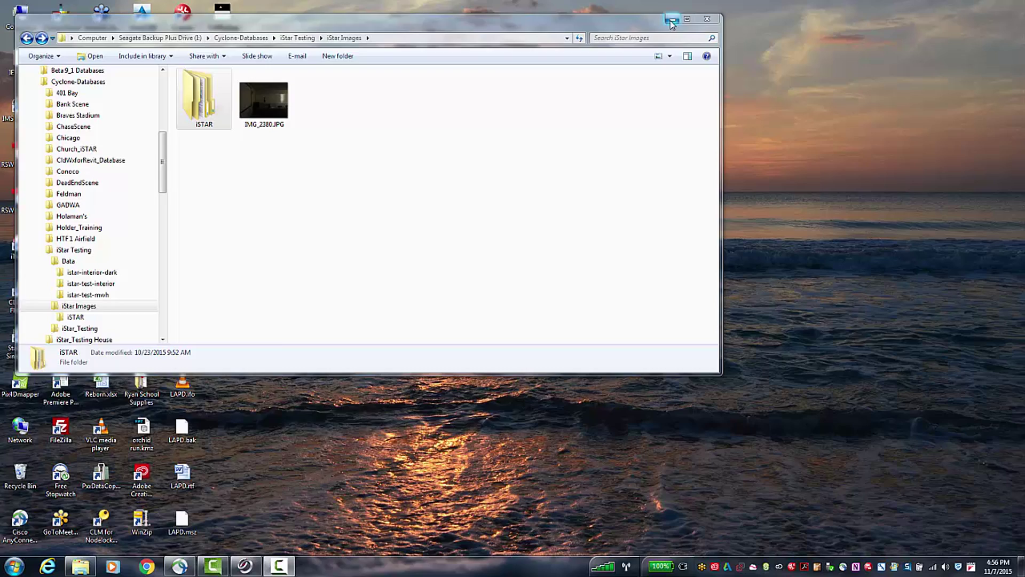
# Step: Start an Import from File into ScanWorld SW-001, pointing it at the Seagate Backup Plus Drive
pyautogui.click(671, 20)
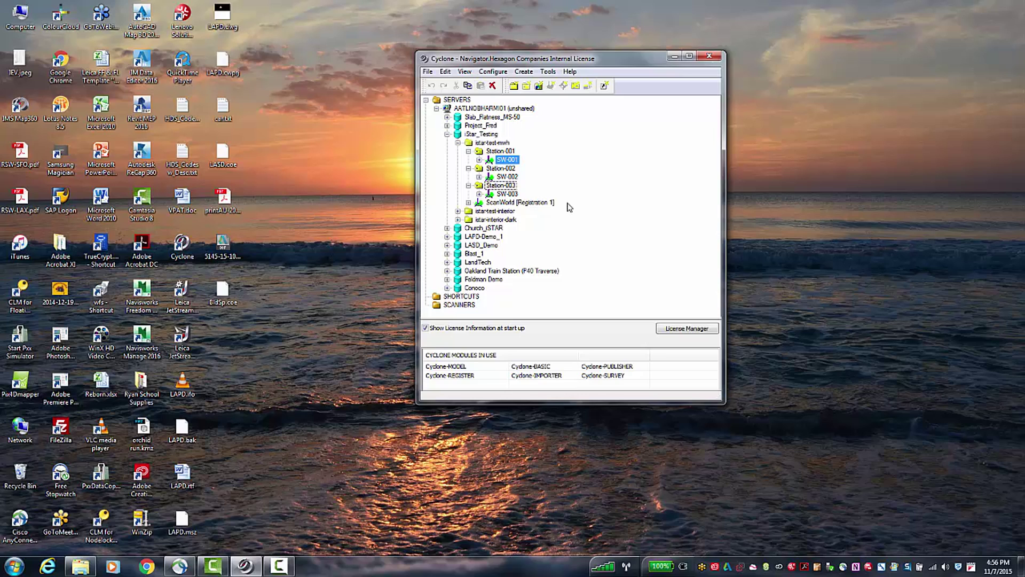
pyautogui.rightClick(507, 160)
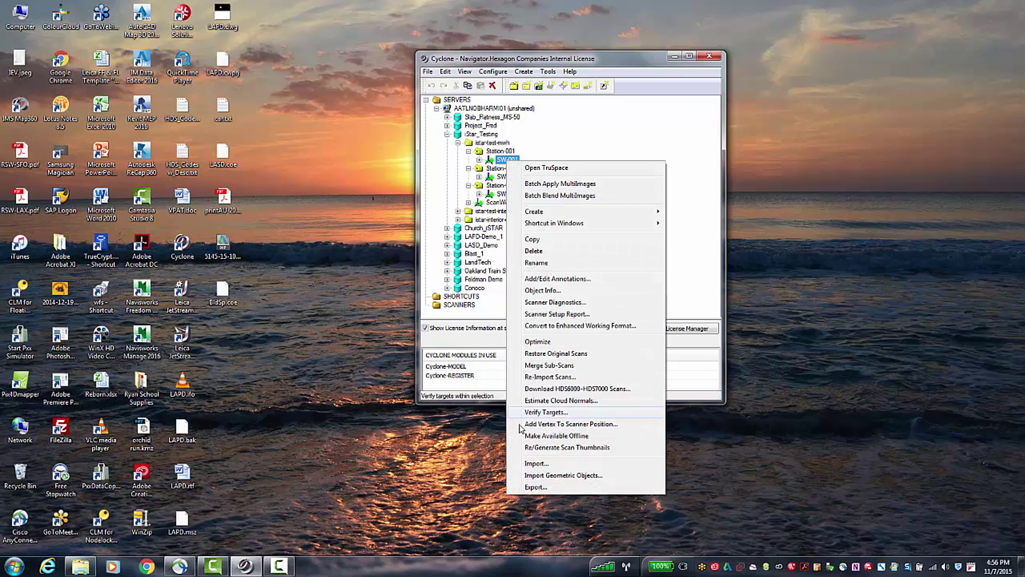
pyautogui.click(536, 463)
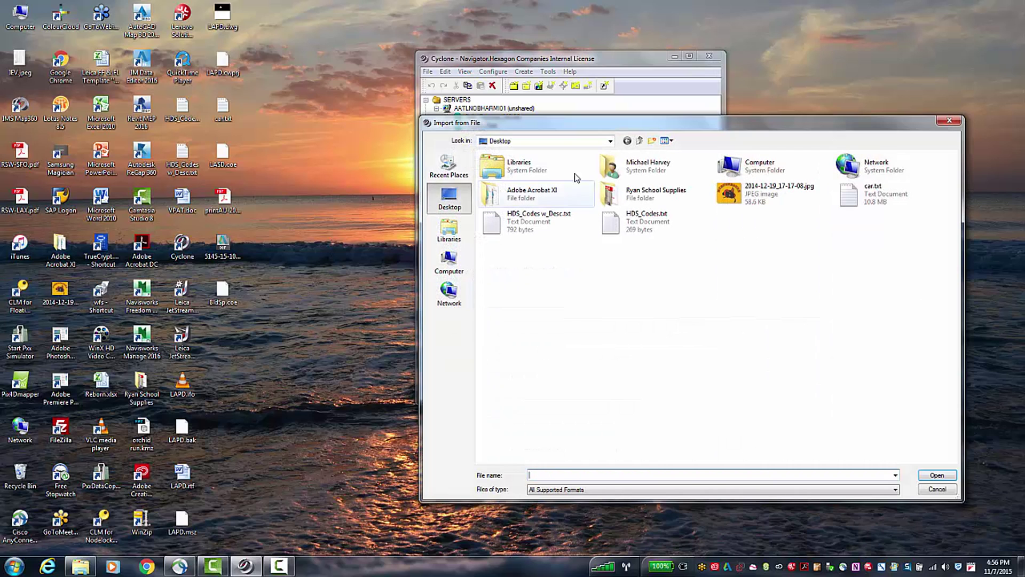
pyautogui.click(610, 141)
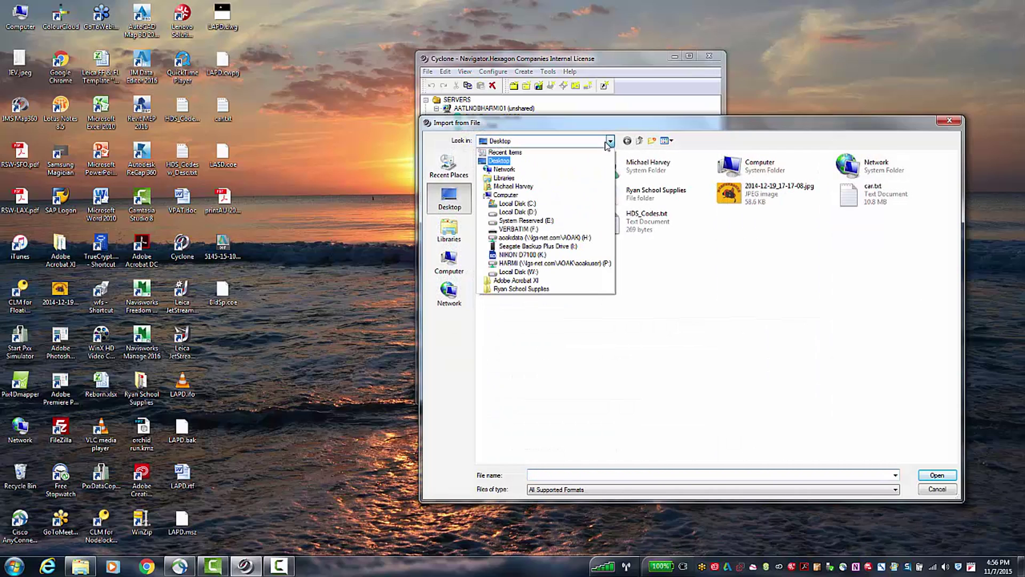
pyautogui.click(520, 246)
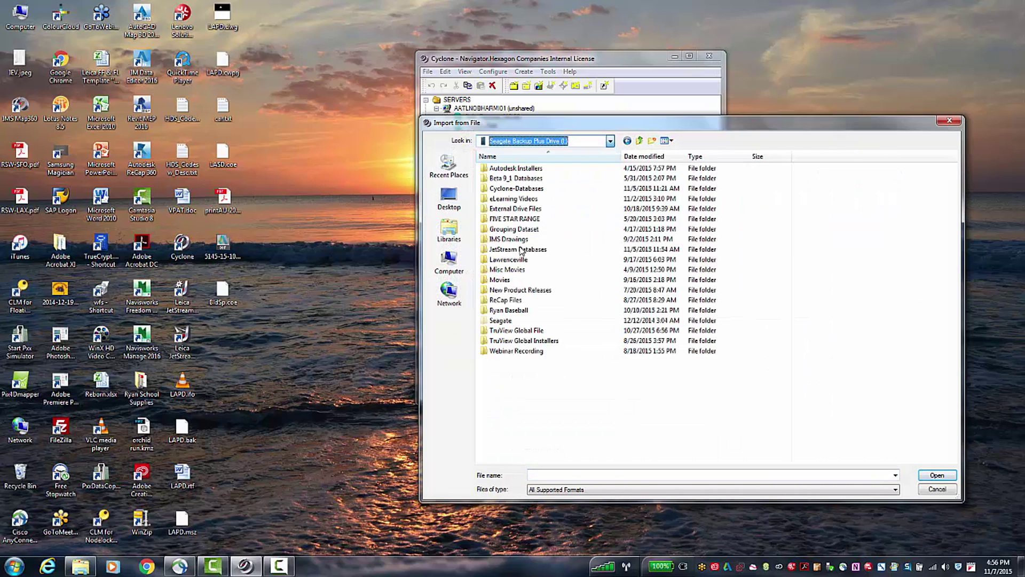
pyautogui.doubleClick(517, 189)
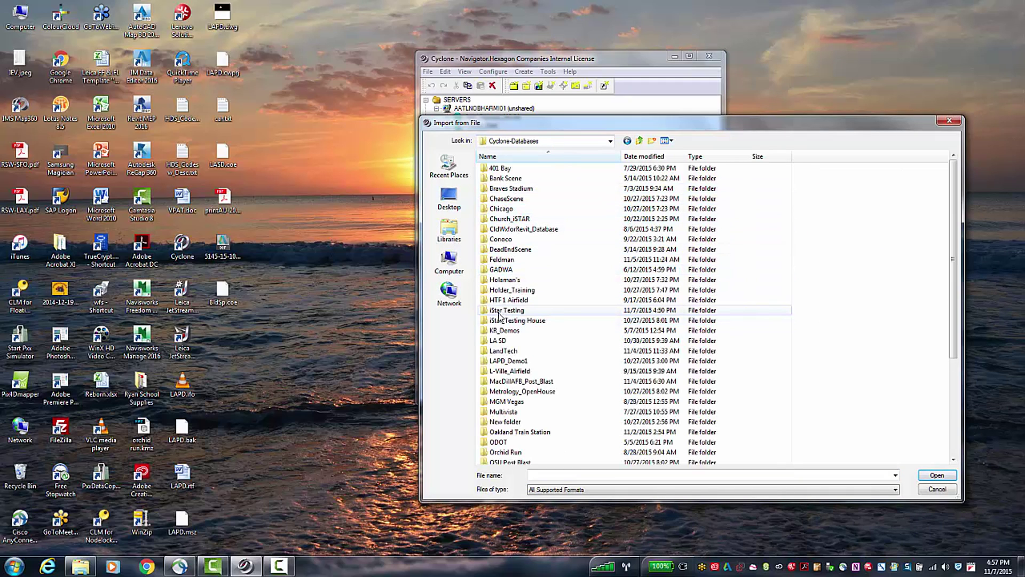
pyautogui.doubleClick(499, 312)
pyautogui.doubleClick(501, 182)
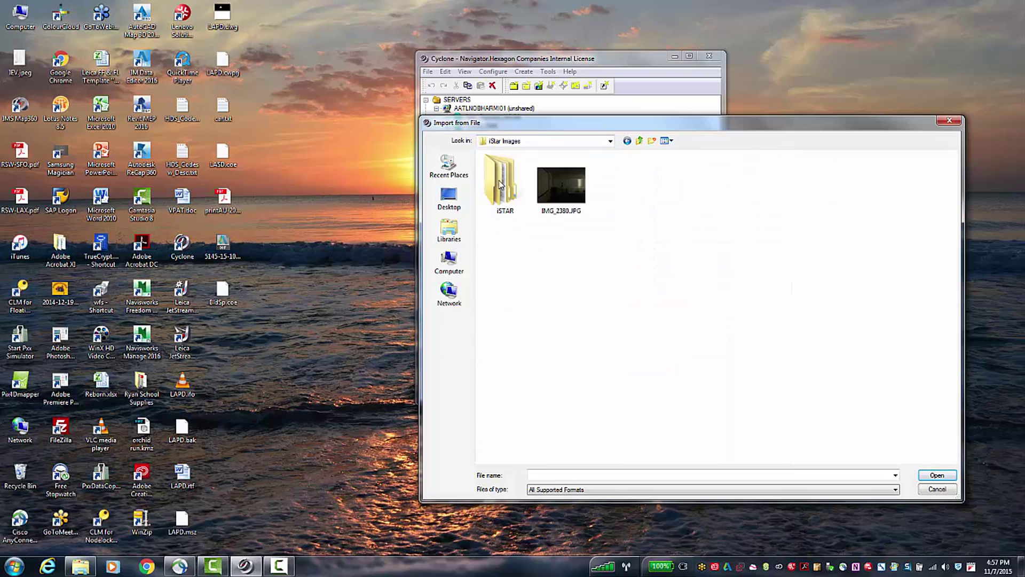
pyautogui.doubleClick(501, 184)
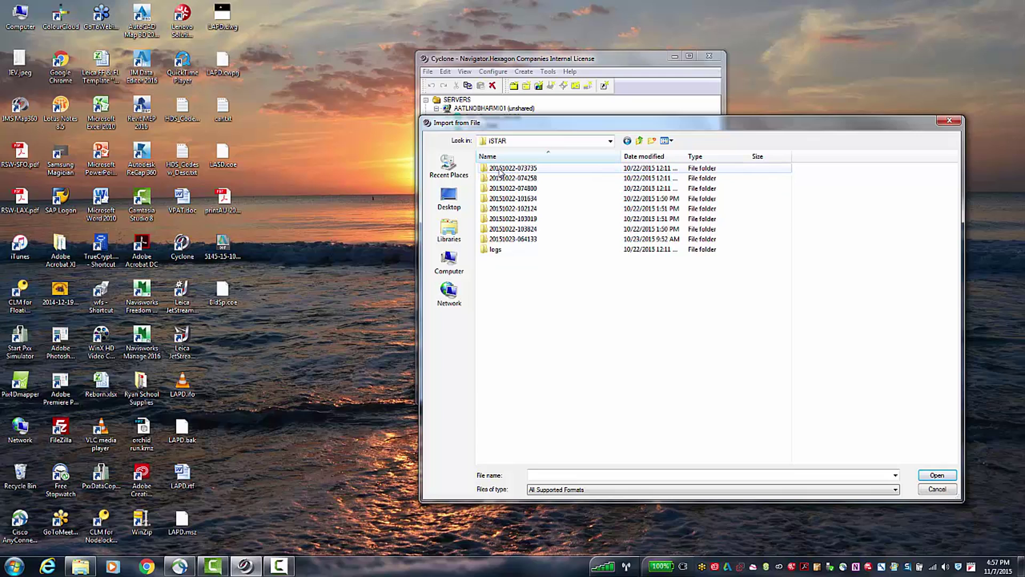
pyautogui.doubleClick(501, 170)
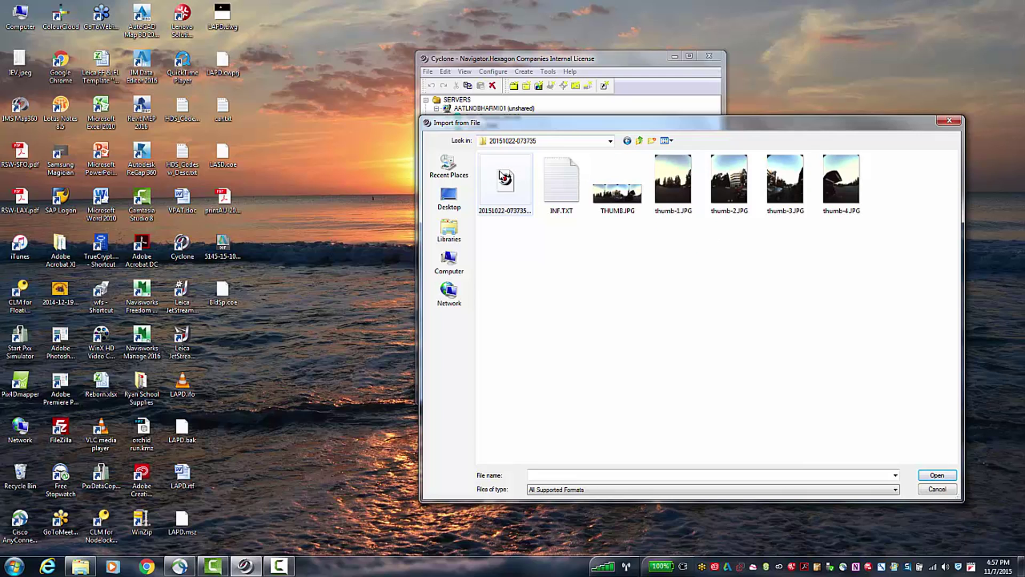
pyautogui.click(503, 197)
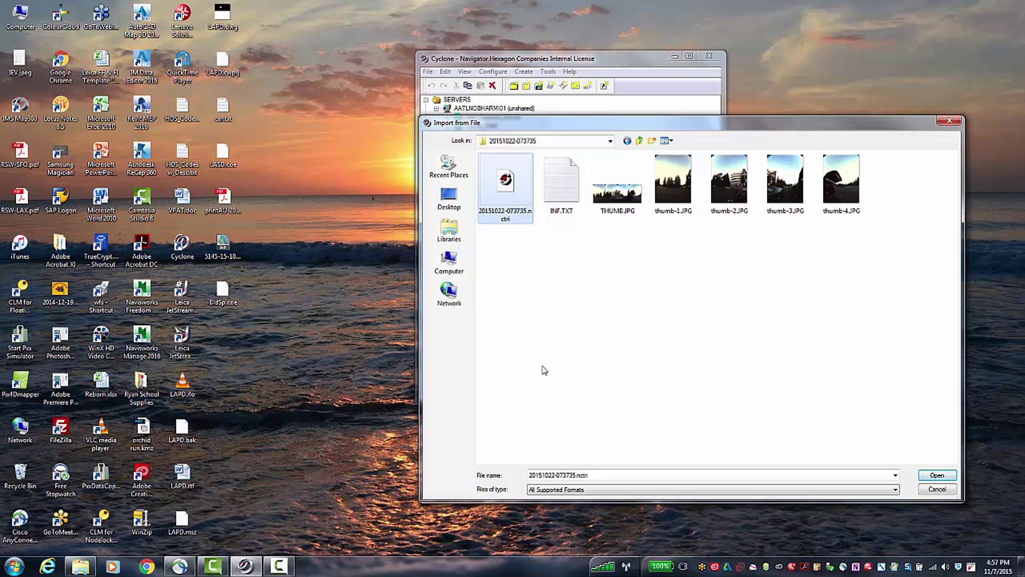
pyautogui.moveTo(587, 122); pyautogui.dragTo(494, 120)
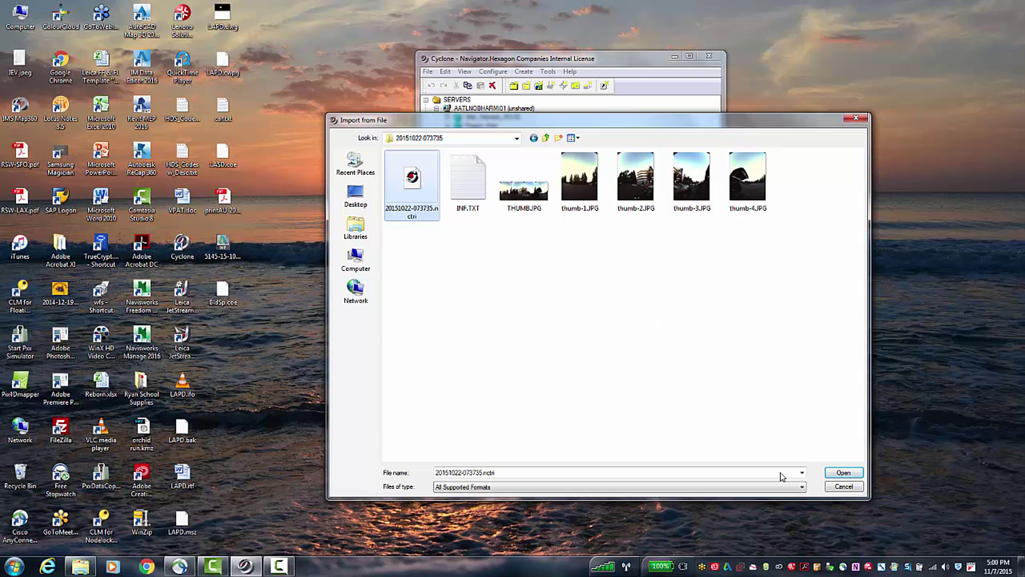
# Step: Import 20151022-073735.nctri into SW-001
pyautogui.click(841, 473)
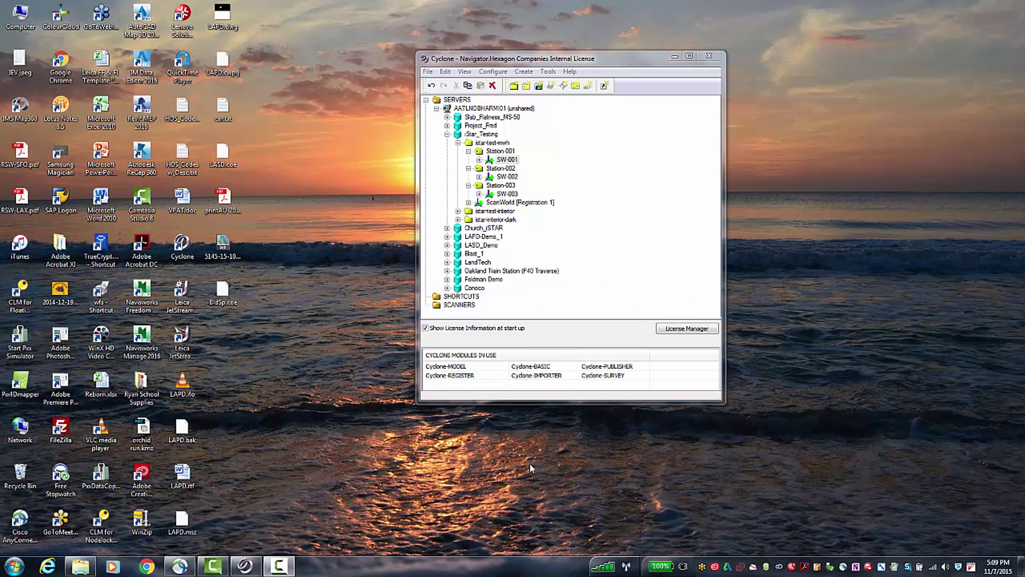
# Step: View SW-001's MultiImage 1 panorama, tilting up toward the building, then close it
pyautogui.click(479, 159)
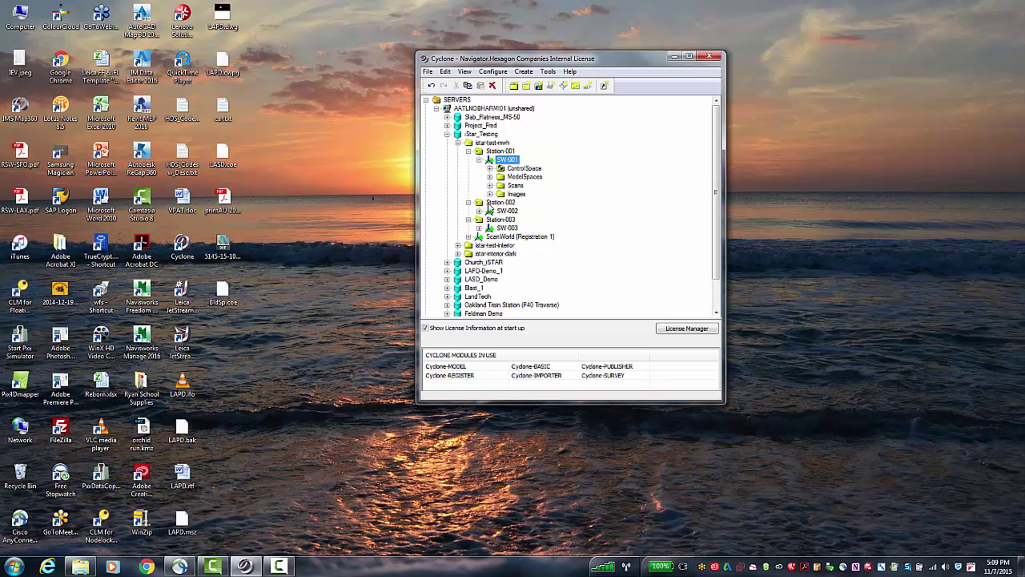
pyautogui.click(490, 194)
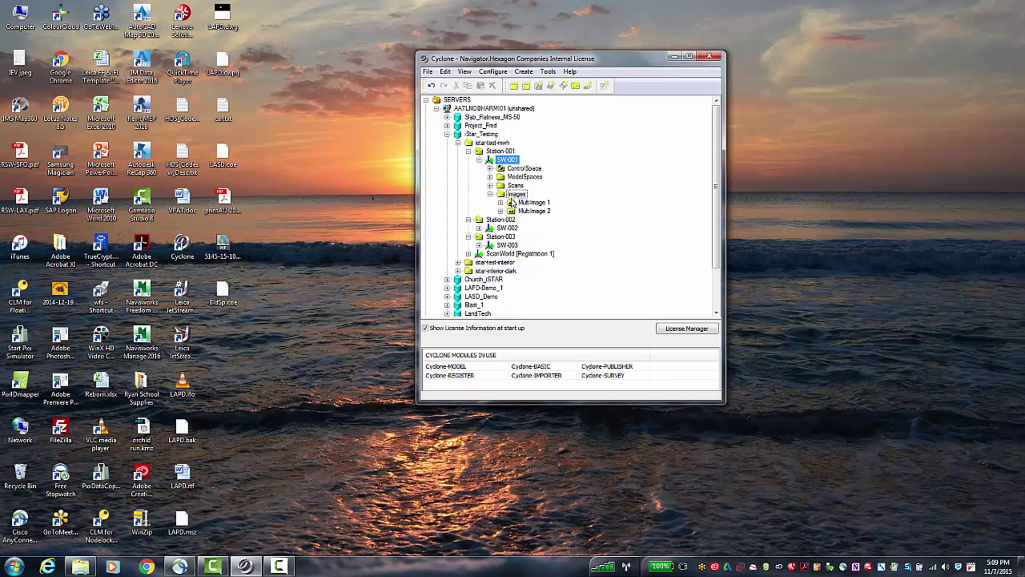
pyautogui.doubleClick(512, 204)
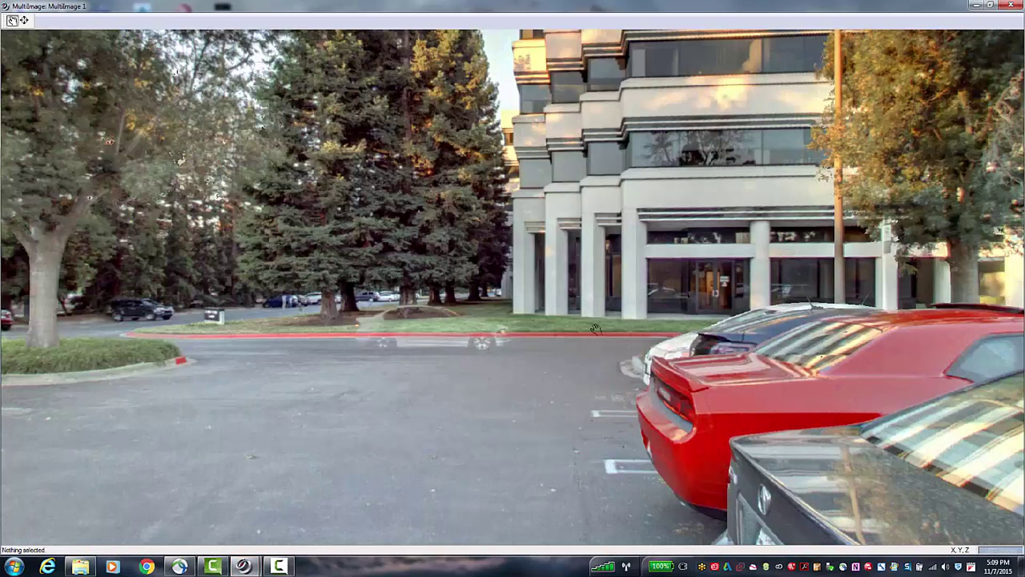
pyautogui.moveTo(590, 304); pyautogui.dragTo(429, 331)
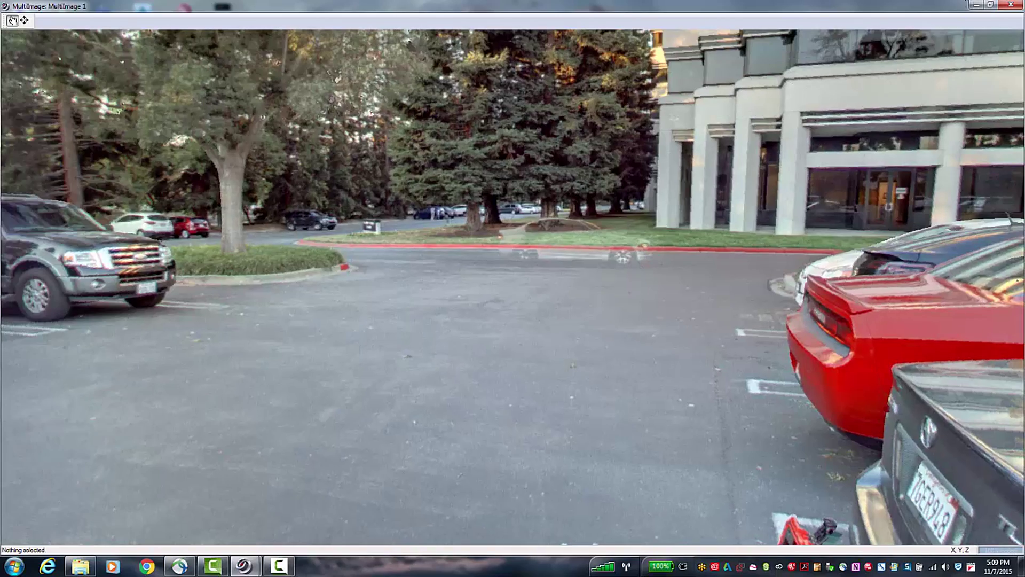
pyautogui.click(1010, 5)
# Step: View SW-003's MultiImage panorama, moving closer to the building's columns, then close it
pyautogui.scroll(-1, 466, 290)
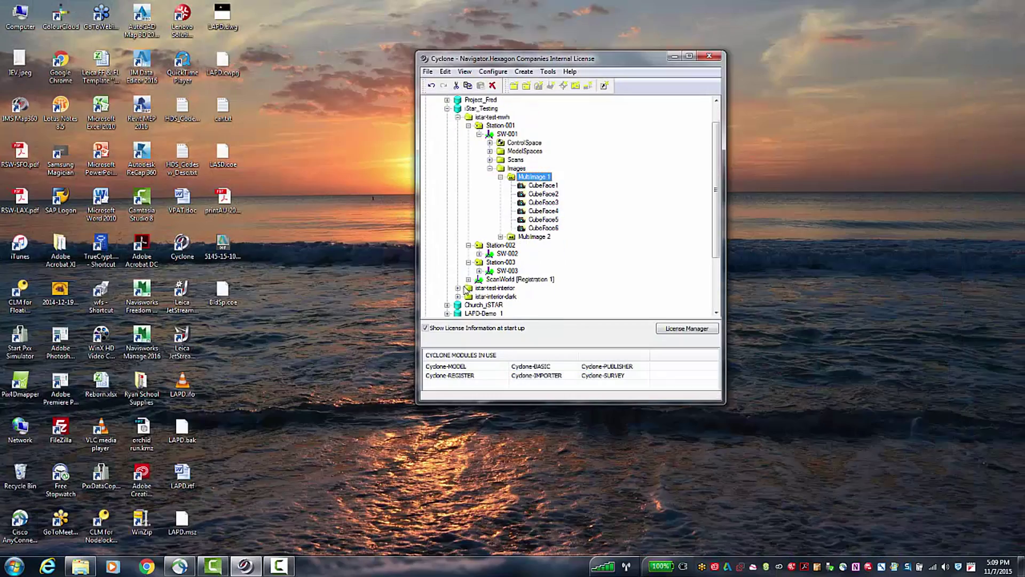
pyautogui.click(479, 271)
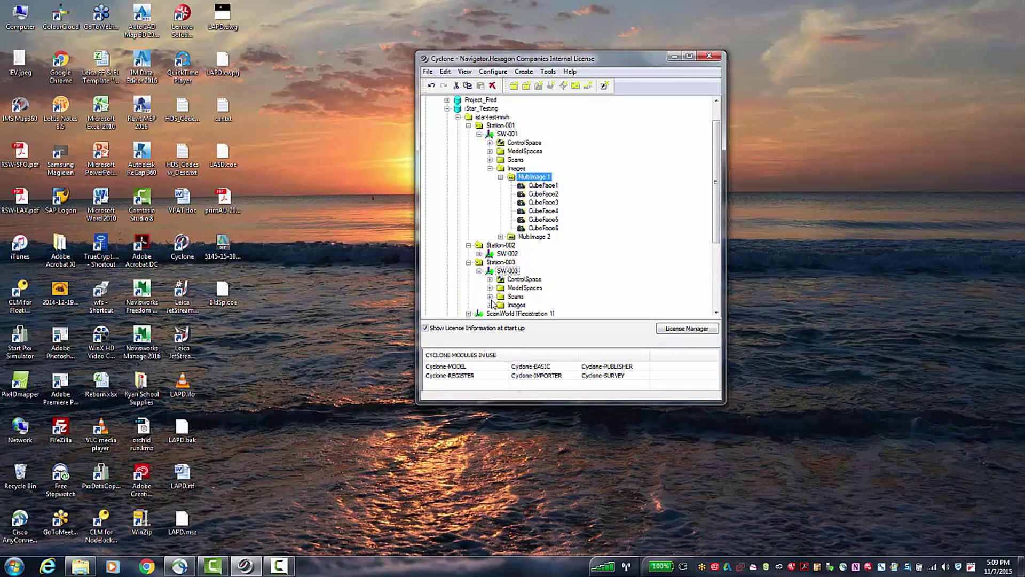
pyautogui.click(489, 305)
pyautogui.doubleClick(513, 306)
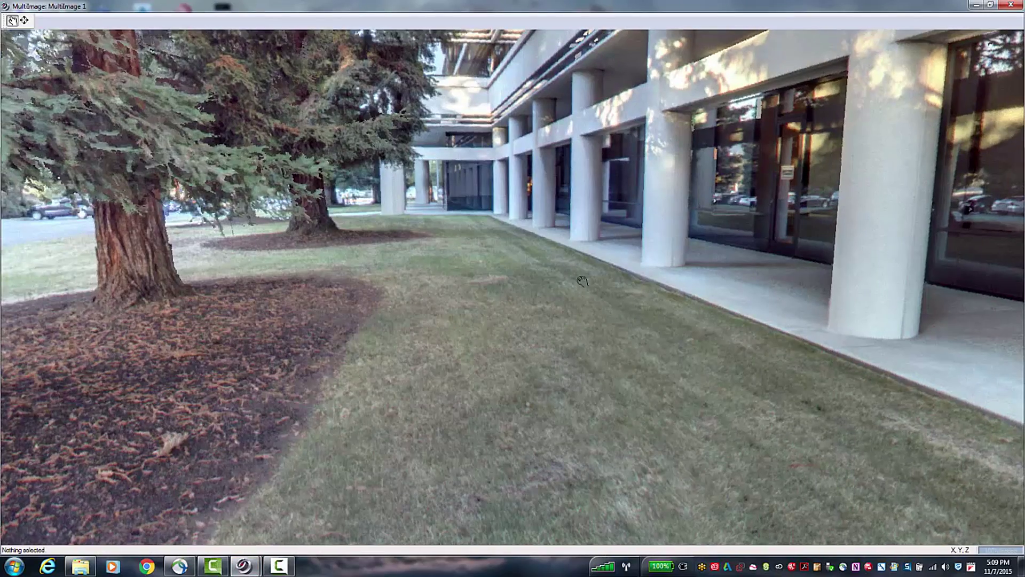
pyautogui.moveTo(582, 284); pyautogui.dragTo(526, 350)
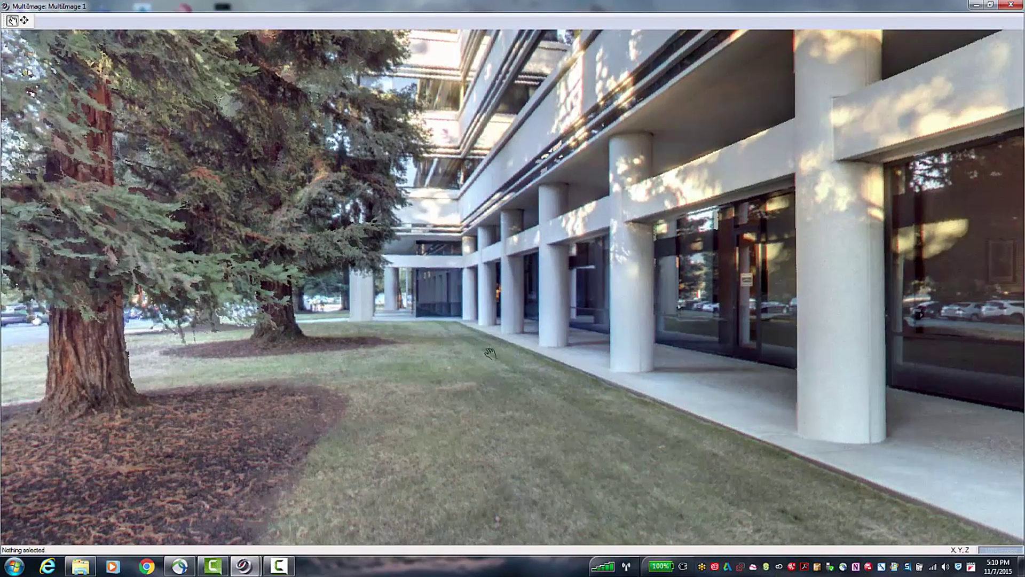
pyautogui.click(603, 349)
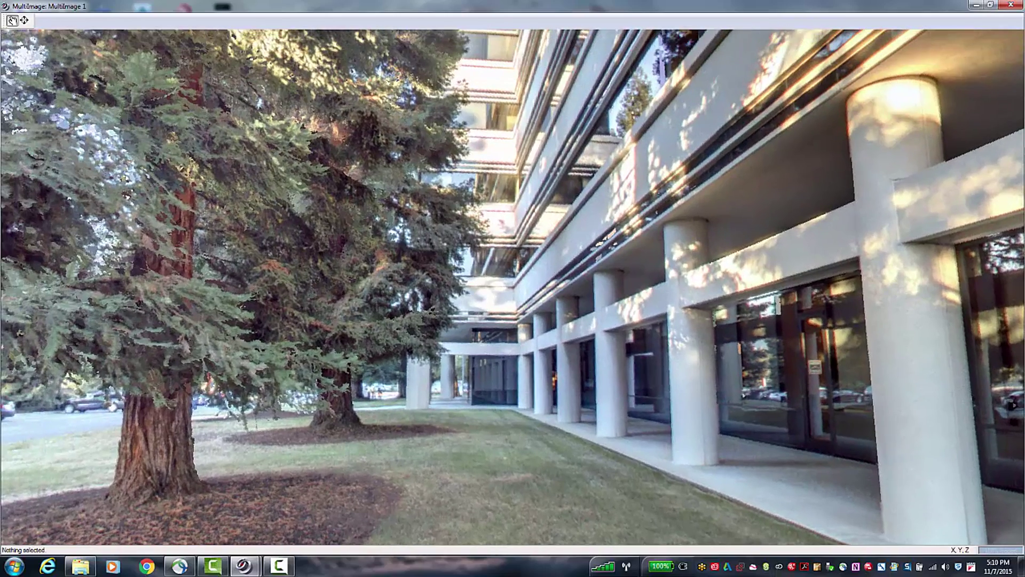
pyautogui.click(1010, 5)
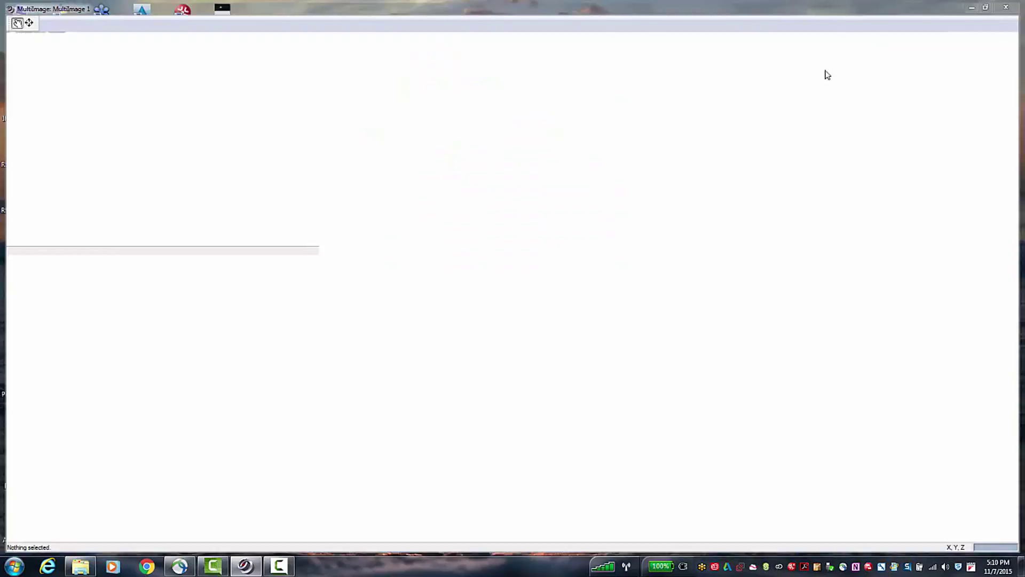
# Step: Collapse the Images folders and Stations 001–003, then show istar-test-mwh's batch MultiImage actions
pyautogui.click(490, 245)
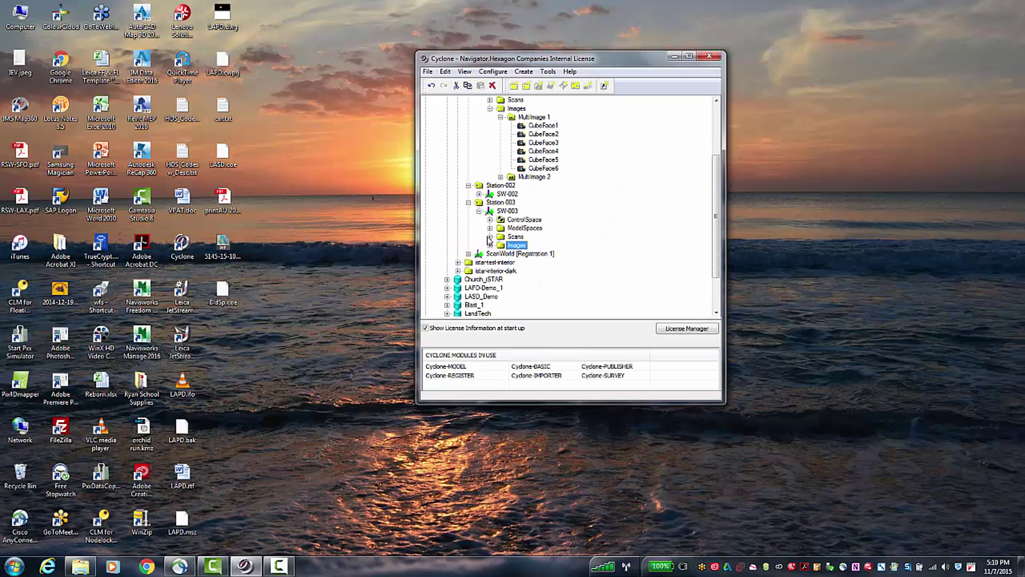
pyautogui.click(469, 203)
pyautogui.click(468, 185)
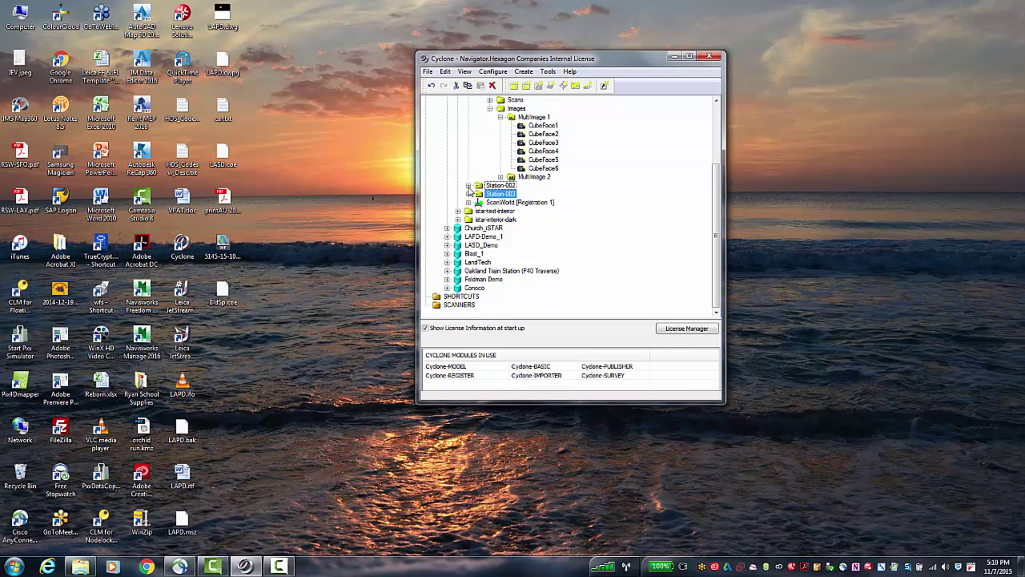
pyautogui.moveTo(718, 180); pyautogui.dragTo(718, 129)
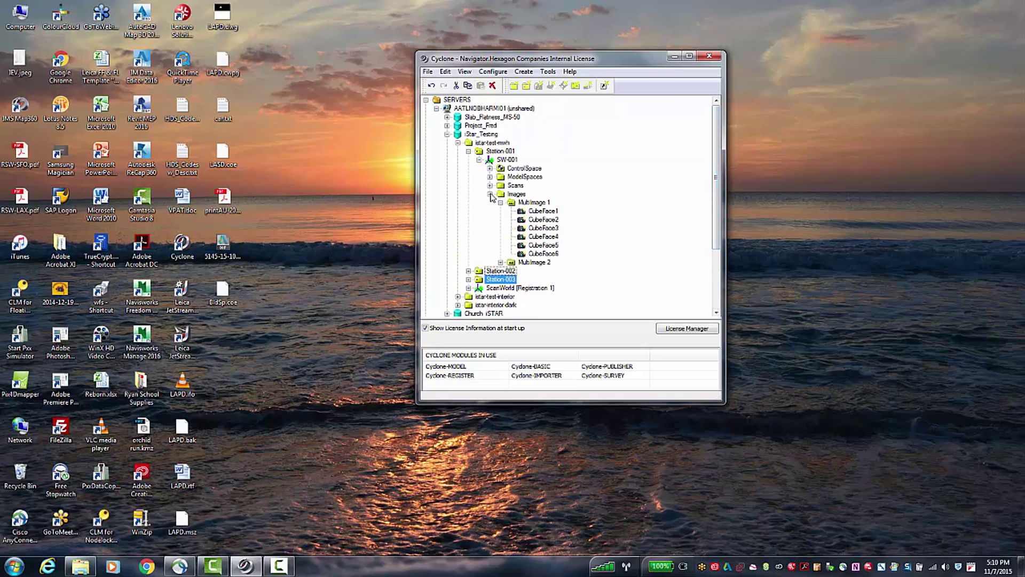
pyautogui.click(489, 193)
pyautogui.click(468, 152)
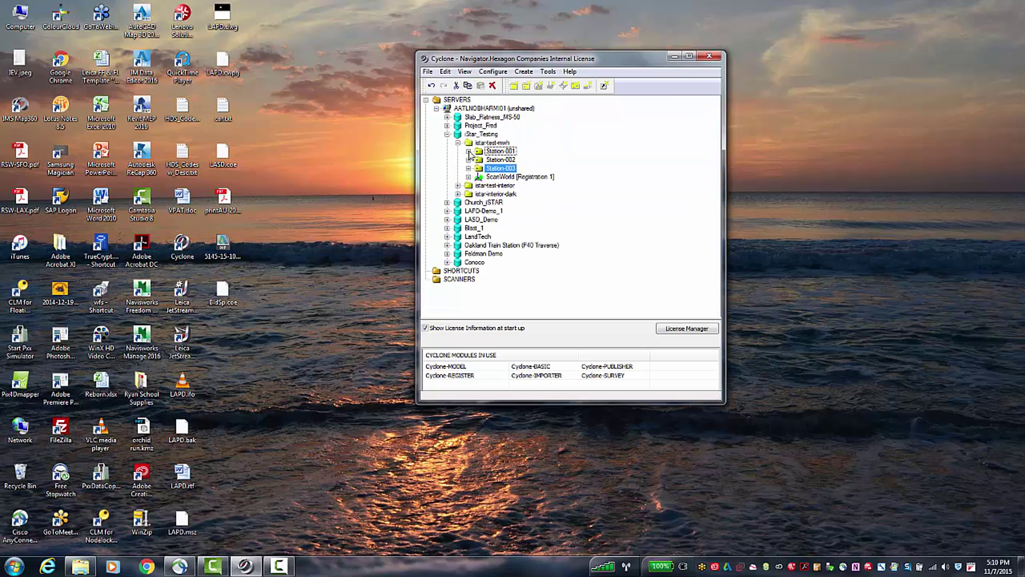
pyautogui.rightClick(490, 143)
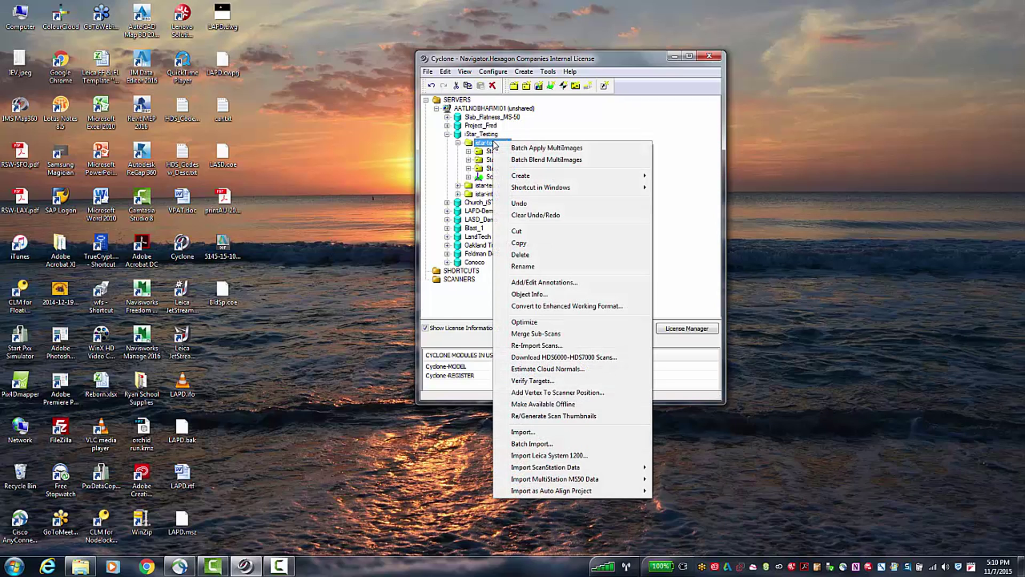